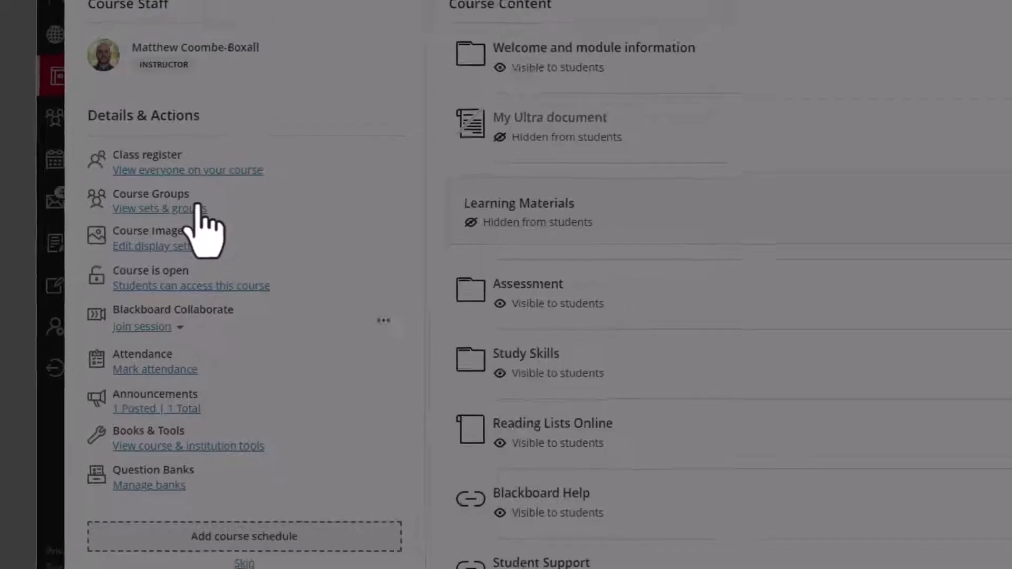
Create a new course group set titled "Turnitin marking groups"
{"action": "left_click", "coordinate": [198, 207]}
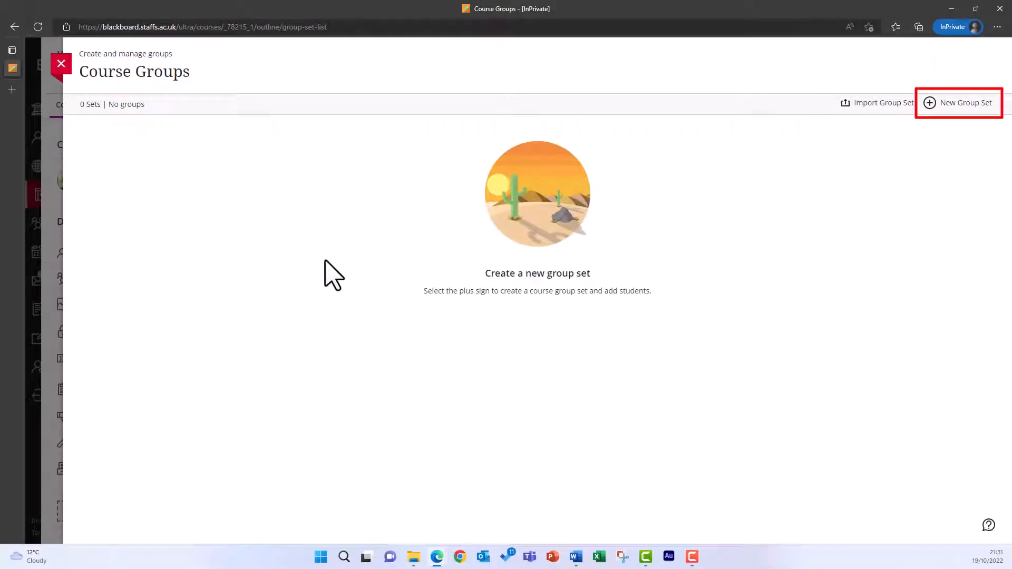
{"action": "left_click", "coordinate": [971, 107]}
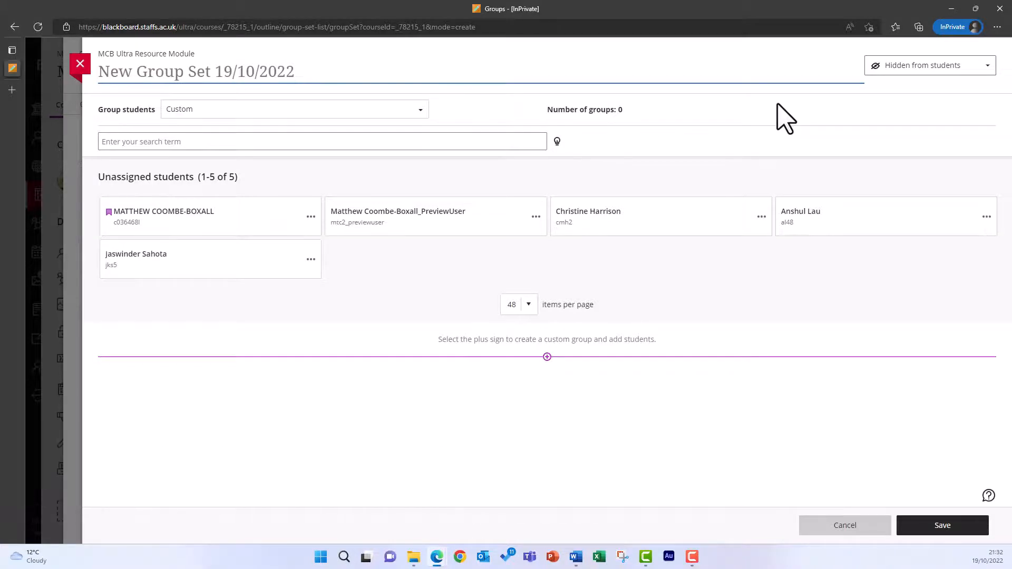
{"action": "left_click", "coordinate": [433, 108]}
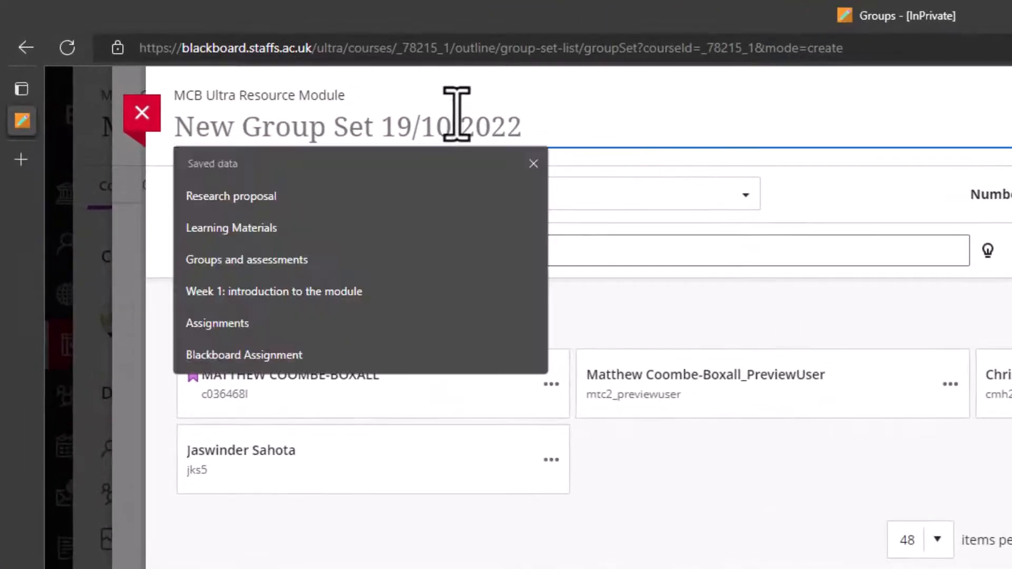
{"action": "type", "text": "Turnitin "}
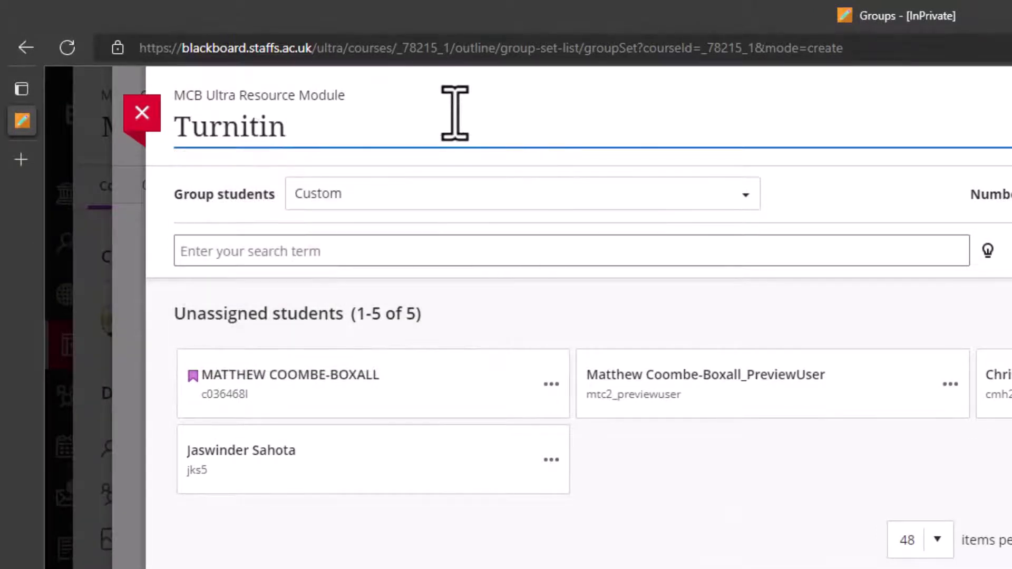
{"action": "type", "text": "m"}
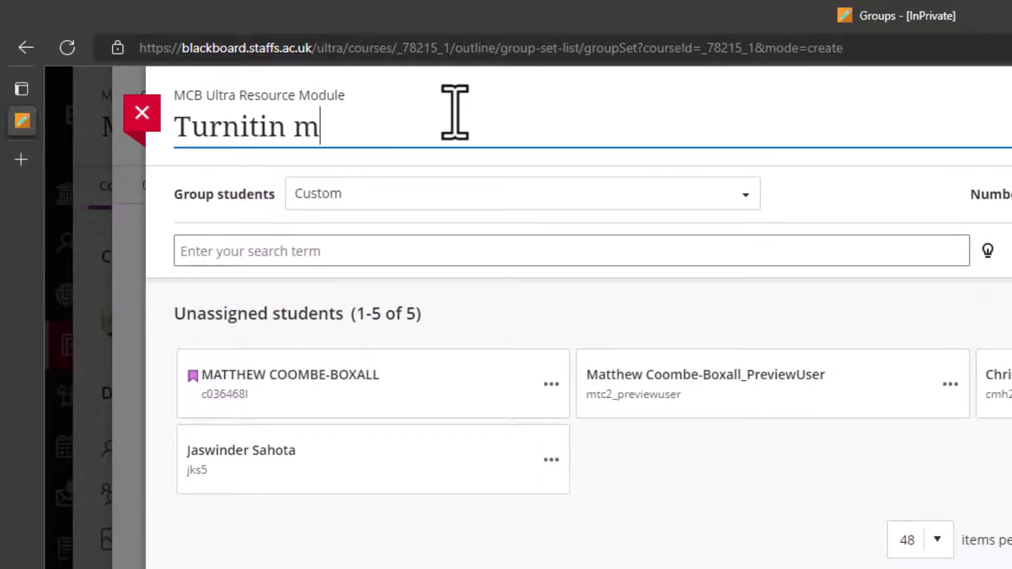
{"action": "type", "text": "arking groups"}
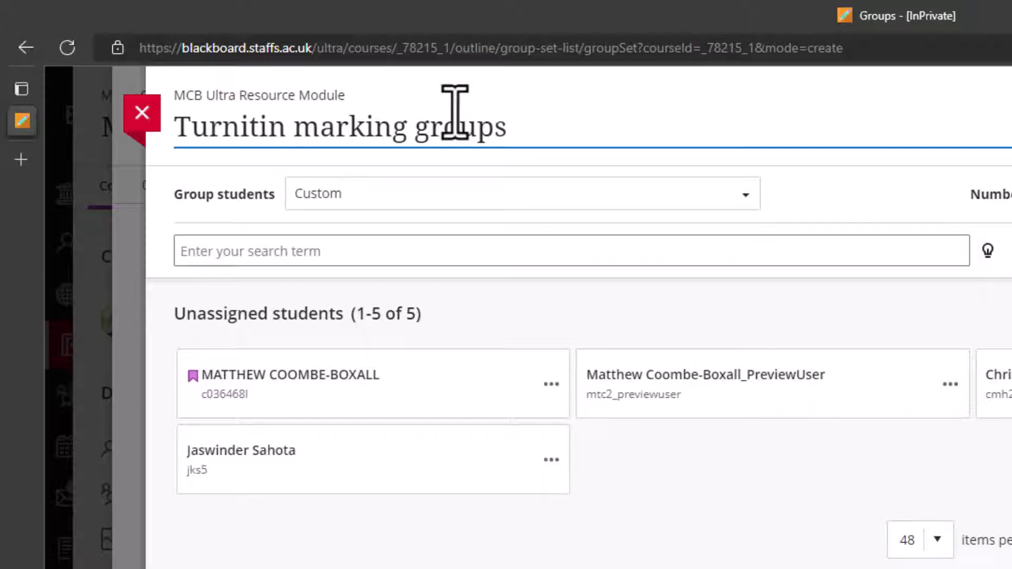
{"action": "left_click", "coordinate": [613, 164]}
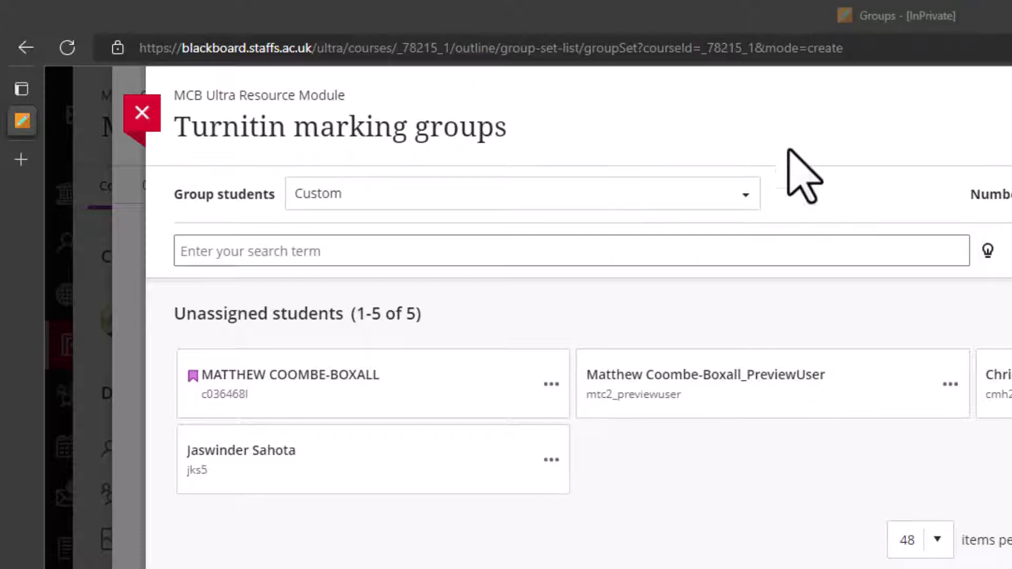
Randomly assign the students in the group set to 3 groups with 2 per group
{"action": "left_click", "coordinate": [742, 193]}
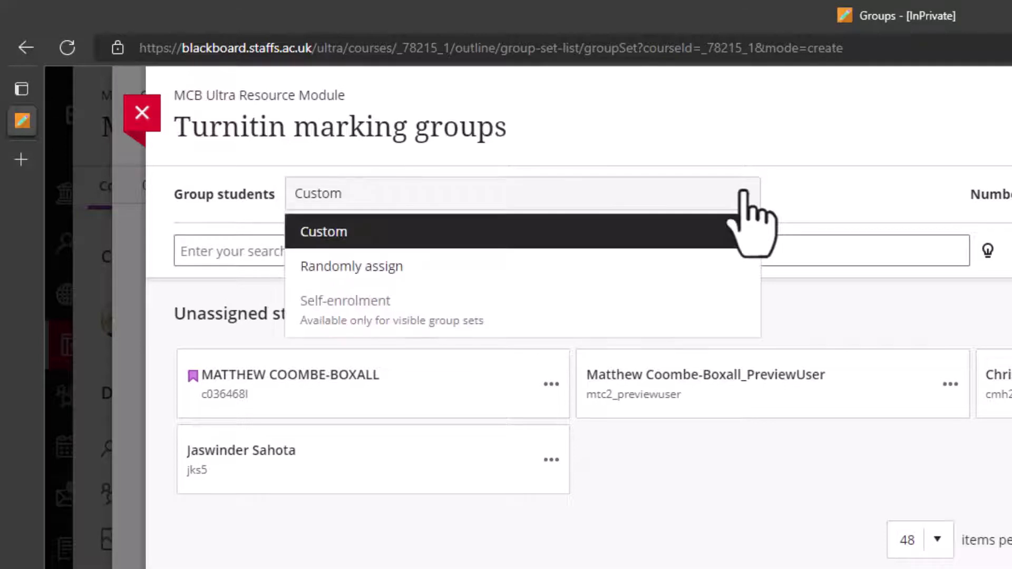
{"action": "left_click", "coordinate": [409, 270]}
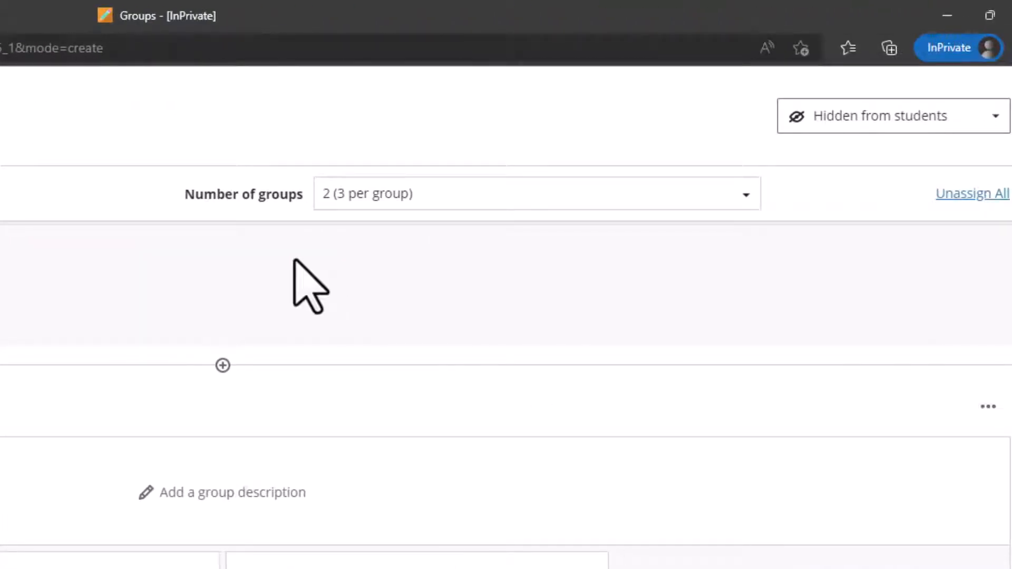
{"action": "left_click", "coordinate": [744, 196]}
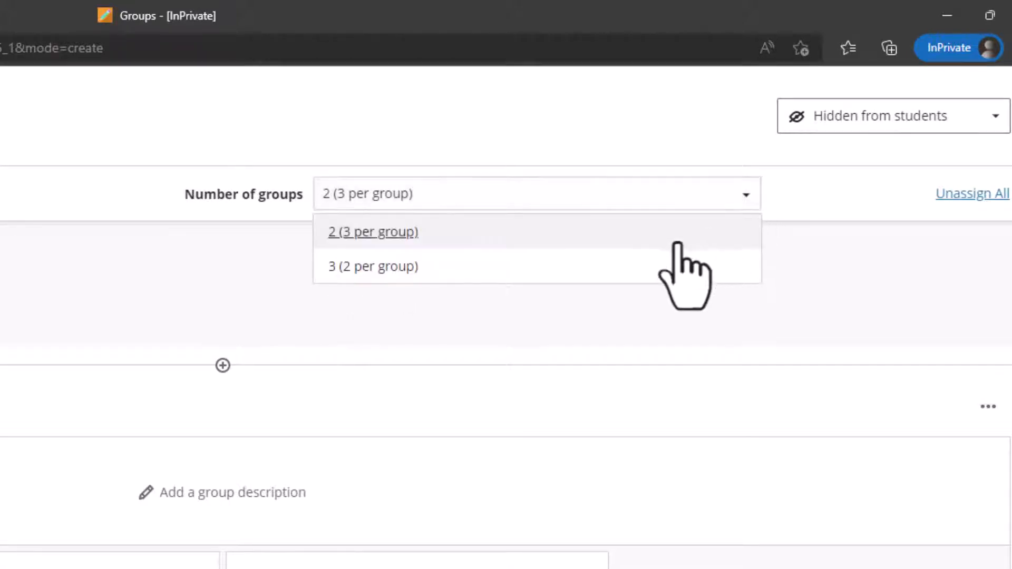
{"action": "left_click", "coordinate": [392, 271]}
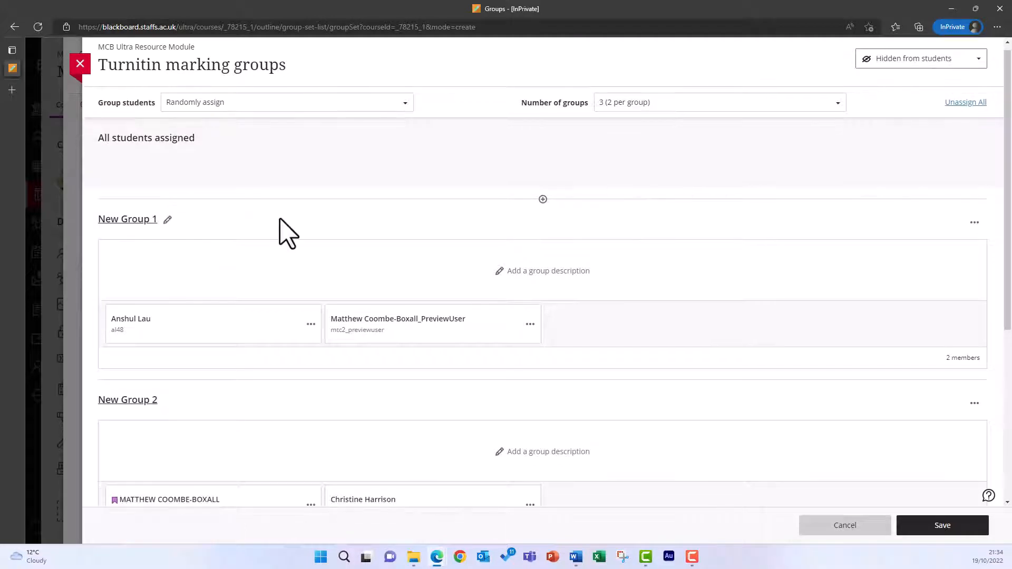
Rename the first group "My marking group" and the second "Lecturer 2 marking group"
{"action": "left_click", "coordinate": [138, 220]}
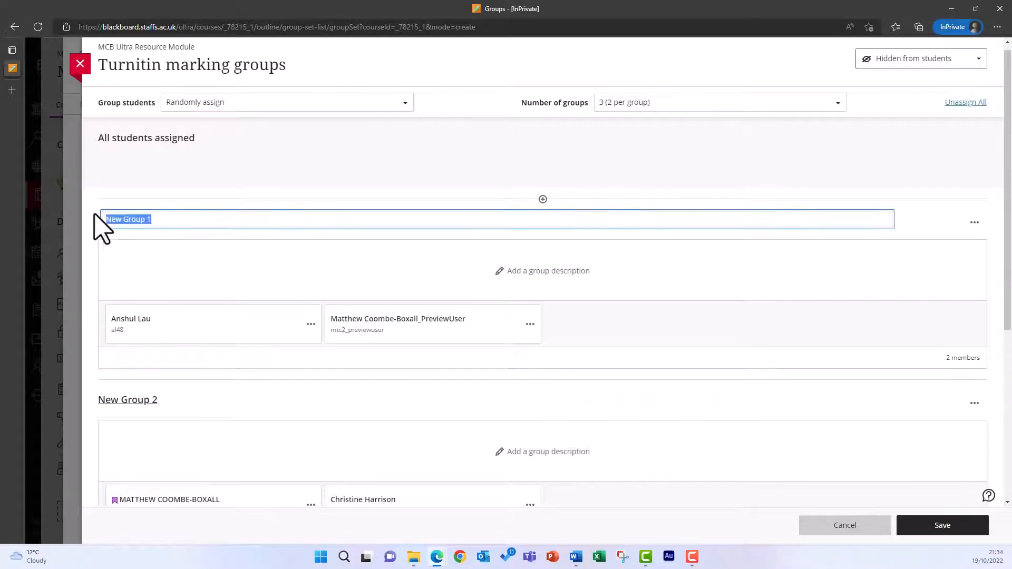
{"action": "type", "text": "My marking group"}
{"action": "left_click", "coordinate": [139, 401]}
{"action": "type", "text": "Lect"}
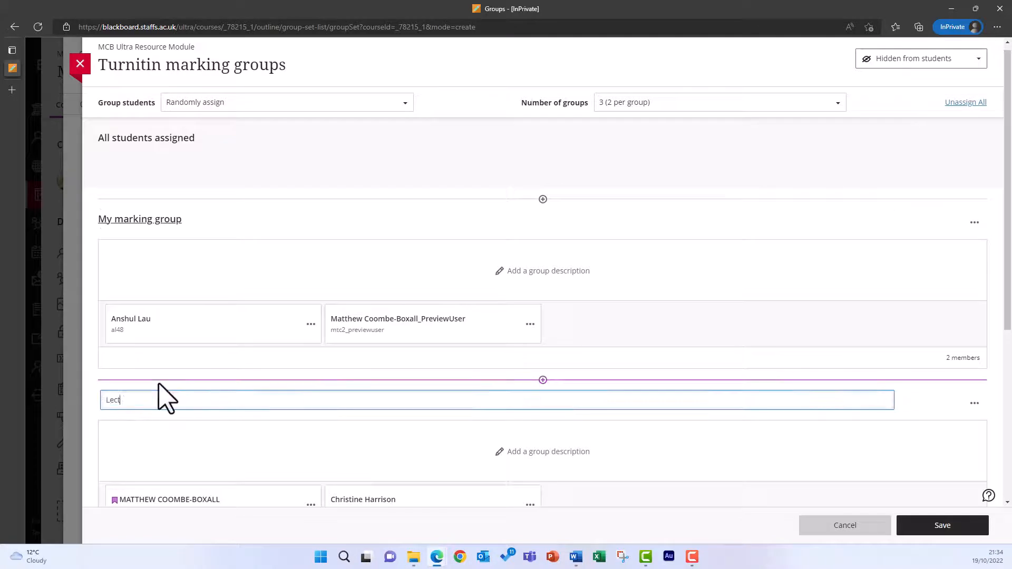
{"action": "type", "text": "urer 2 marking group"}
Rename the third group "Lecturer 3 marking group" and save the group set
{"action": "scroll", "coordinate": [183, 399], "scroll_direction": "down", "scroll_amount": 5}
{"action": "left_click", "coordinate": [139, 299]}
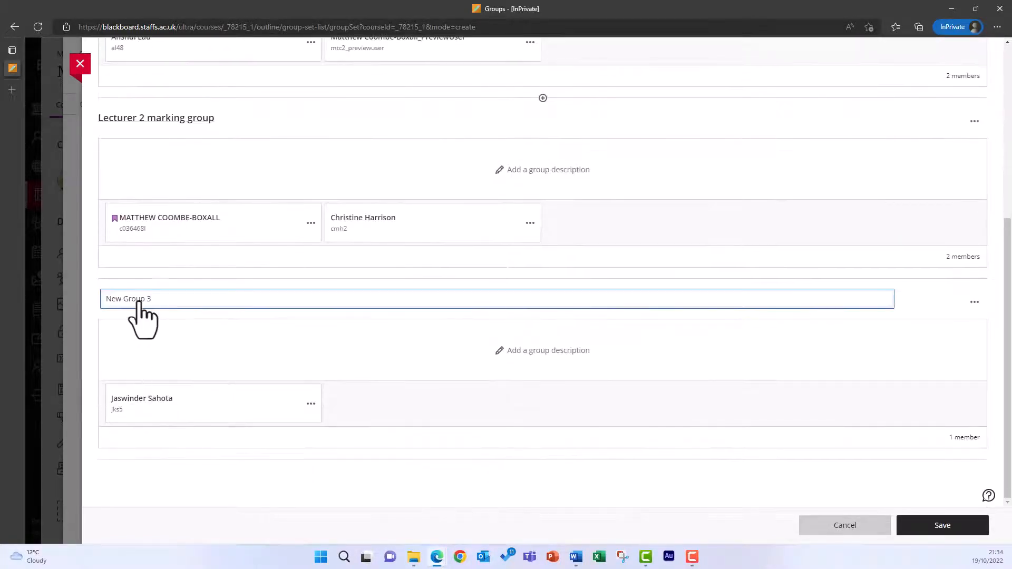
{"action": "key", "text": "BackSpace"}
{"action": "type", "text": "Lecturer 3 marking group"}
{"action": "key", "text": "Return"}
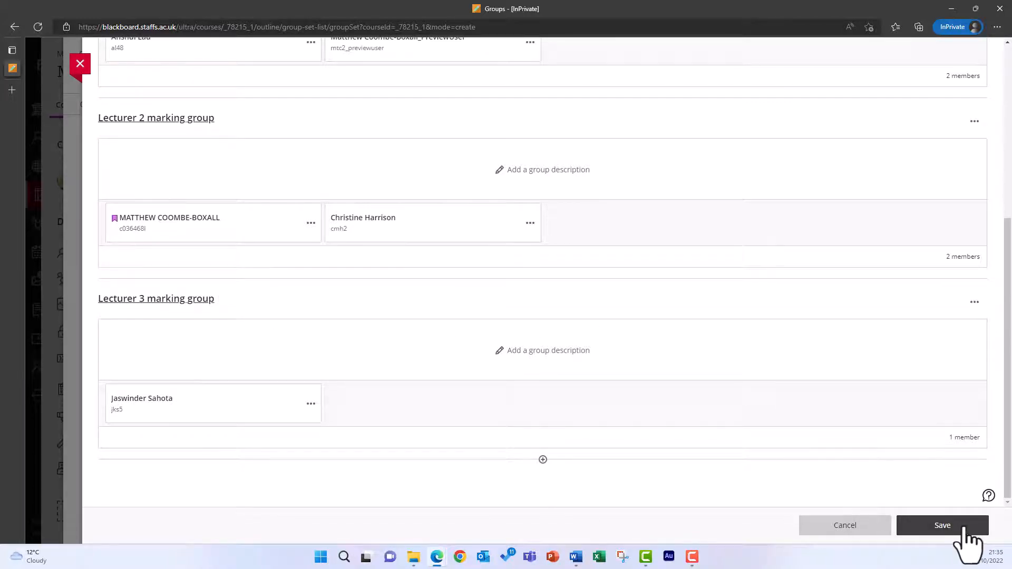
{"action": "left_click", "coordinate": [942, 525]}
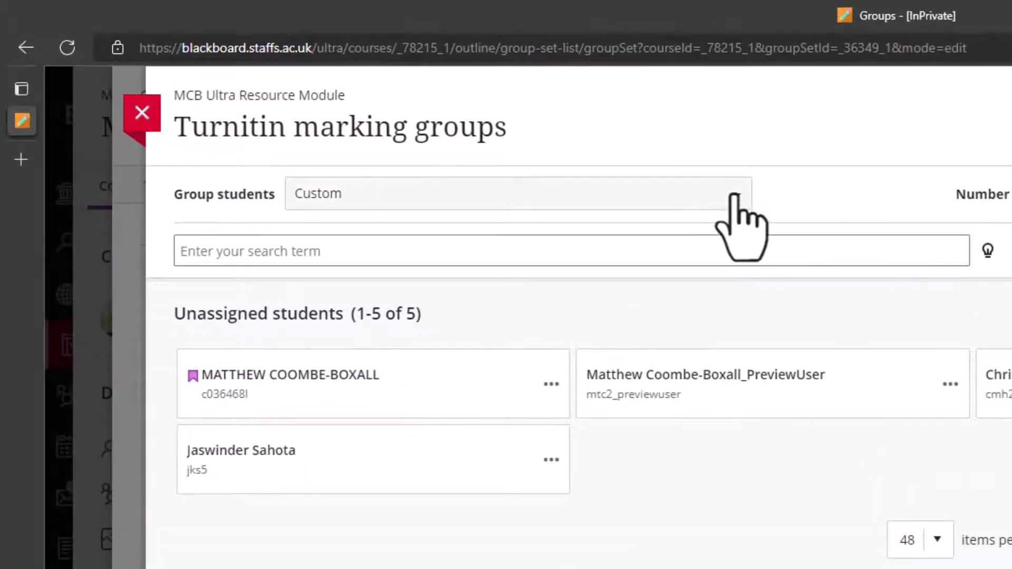
Set student grouping to Custom and add two empty groups named "My marking group" and "Lecturer 2 marking group"
{"action": "left_click", "coordinate": [734, 196]}
{"action": "left_click", "coordinate": [339, 236]}
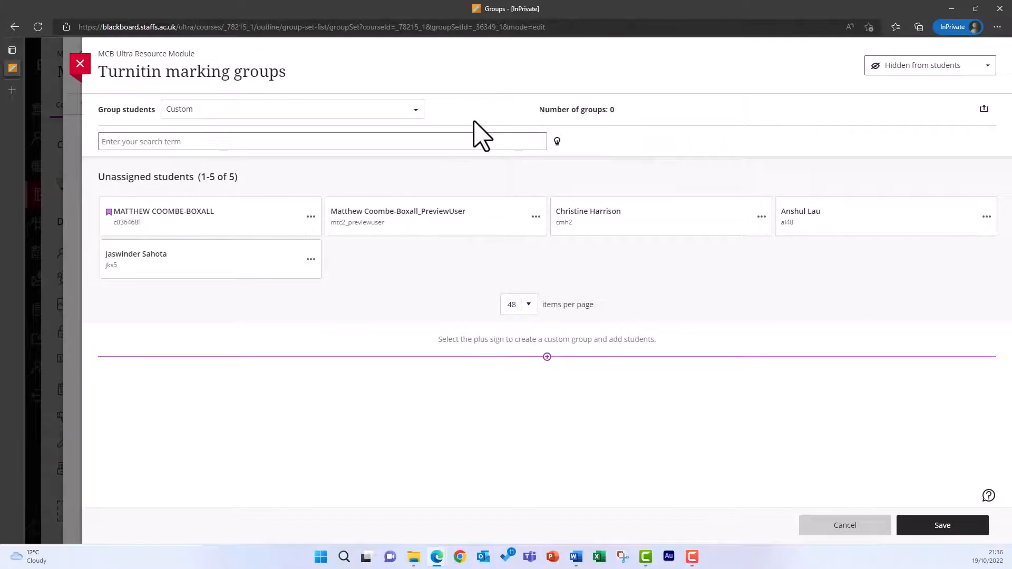
{"action": "left_click", "coordinate": [547, 356]}
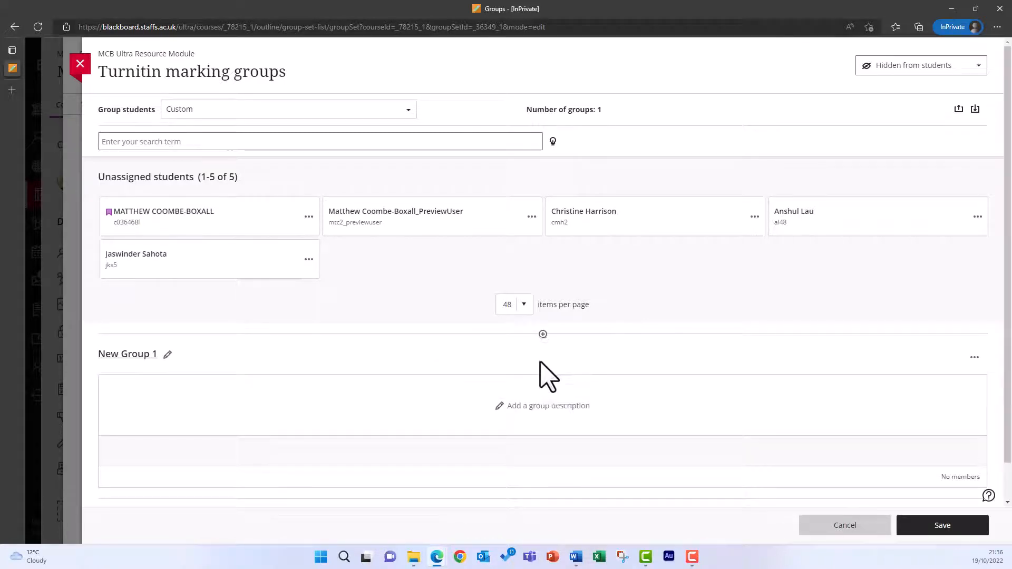
{"action": "left_click", "coordinate": [138, 354]}
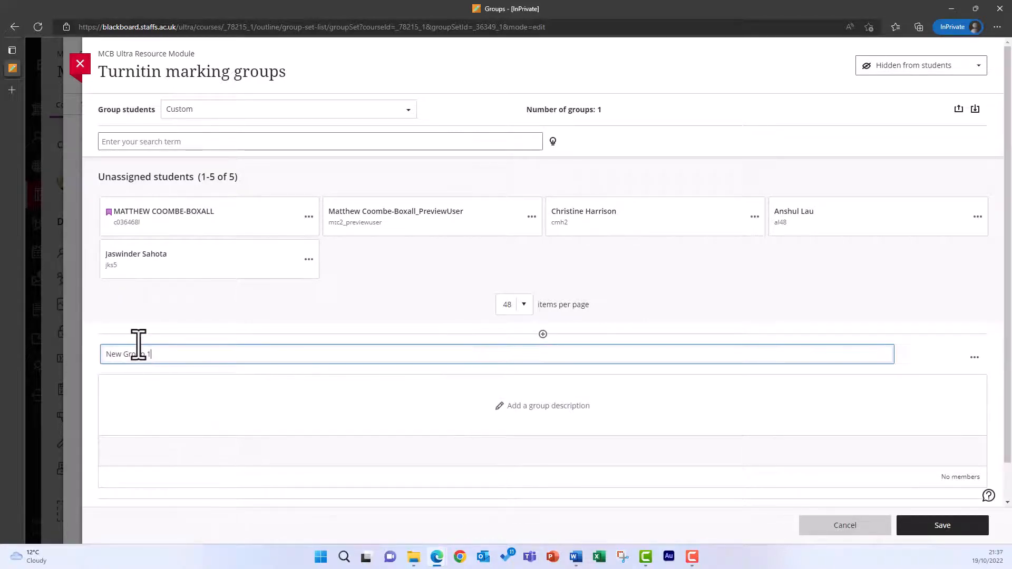
{"action": "key", "text": "ctrl+a"}
{"action": "type", "text": "My marking group"}
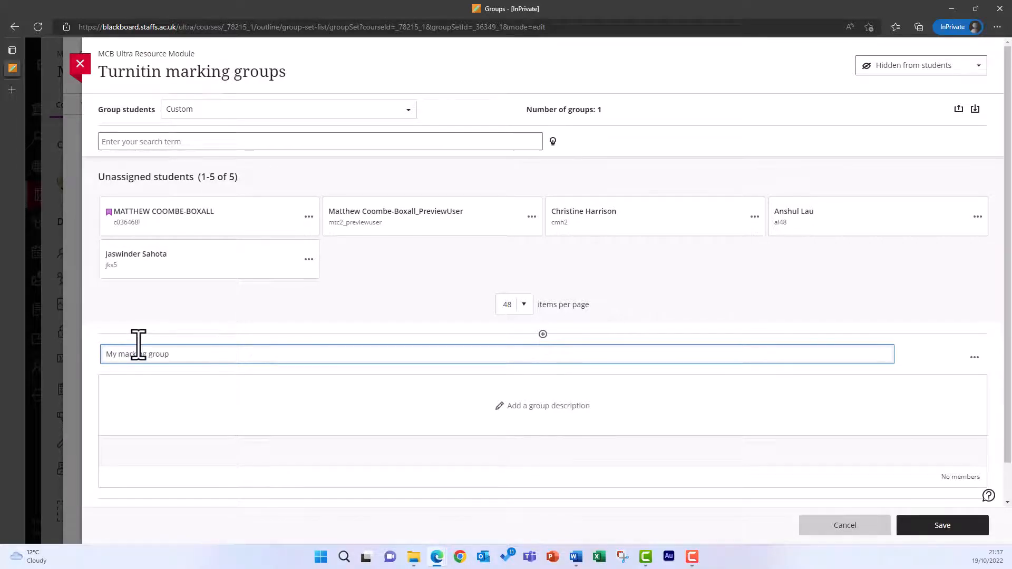
{"action": "scroll", "coordinate": [255, 354], "scroll_direction": "down", "scroll_amount": 1}
{"action": "key", "text": "Return"}
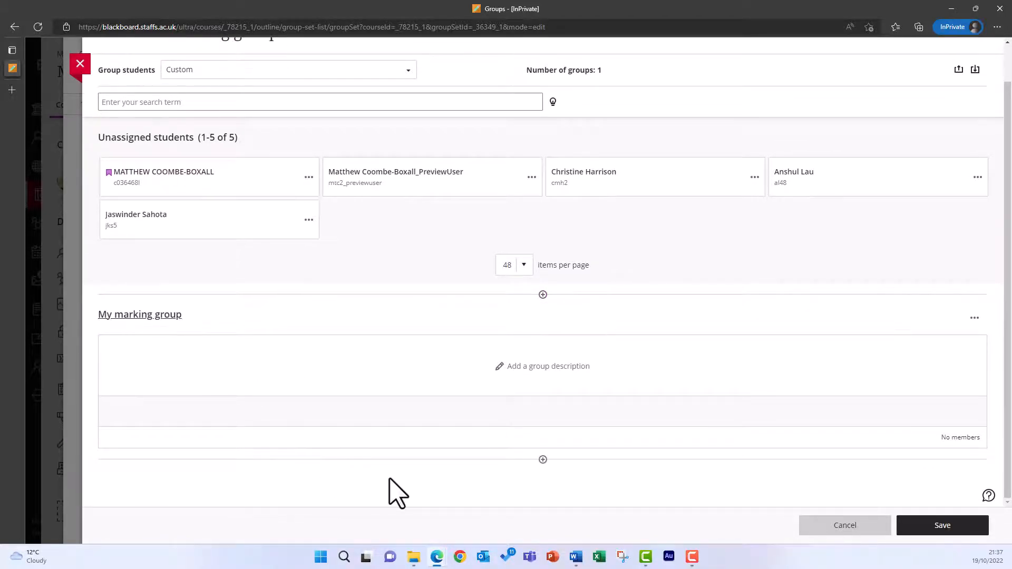
{"action": "left_click", "coordinate": [543, 460]}
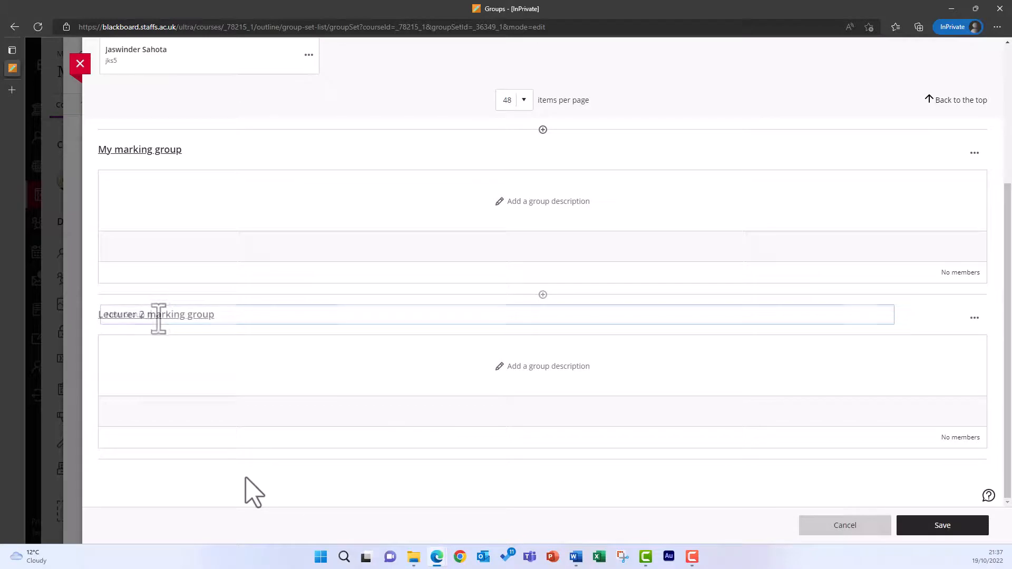
{"action": "key", "text": "Return"}
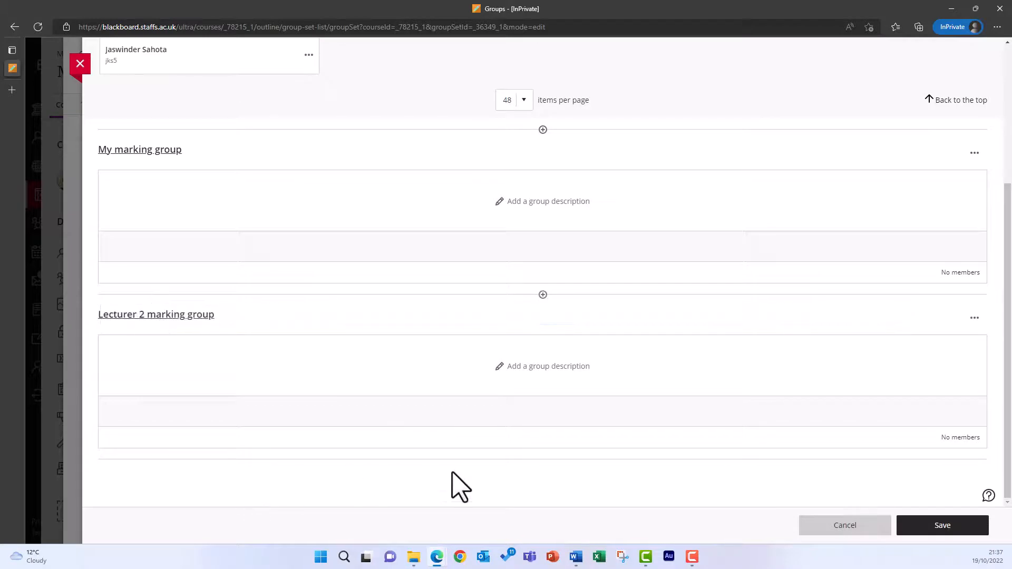
Assign the first, third and fourth unassigned students to My marking group, the other two to Lecturer 2 marking group, and save the set
{"action": "scroll", "coordinate": [461, 481], "scroll_direction": "up", "scroll_amount": 4}
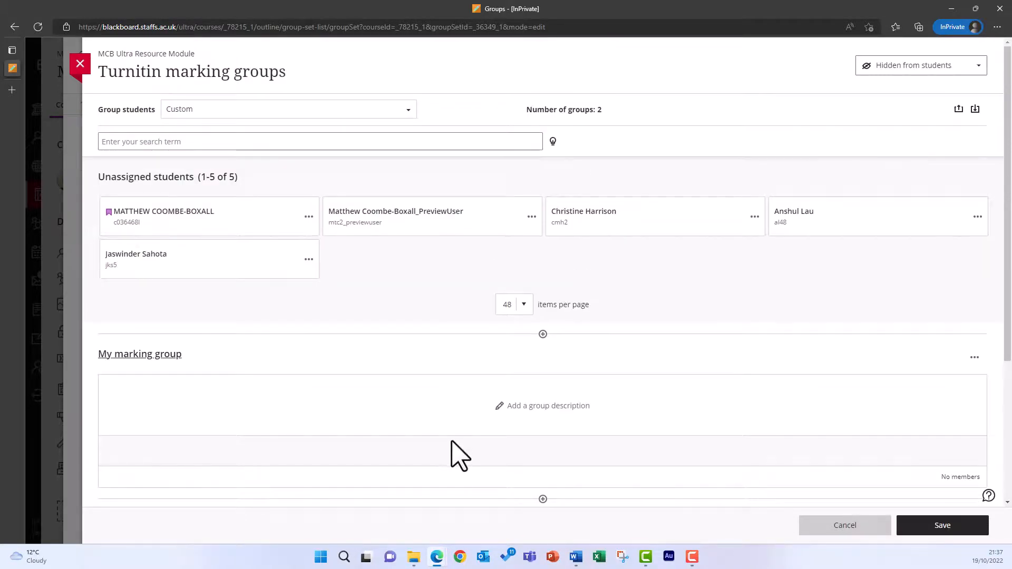
{"action": "left_click", "coordinate": [239, 216]}
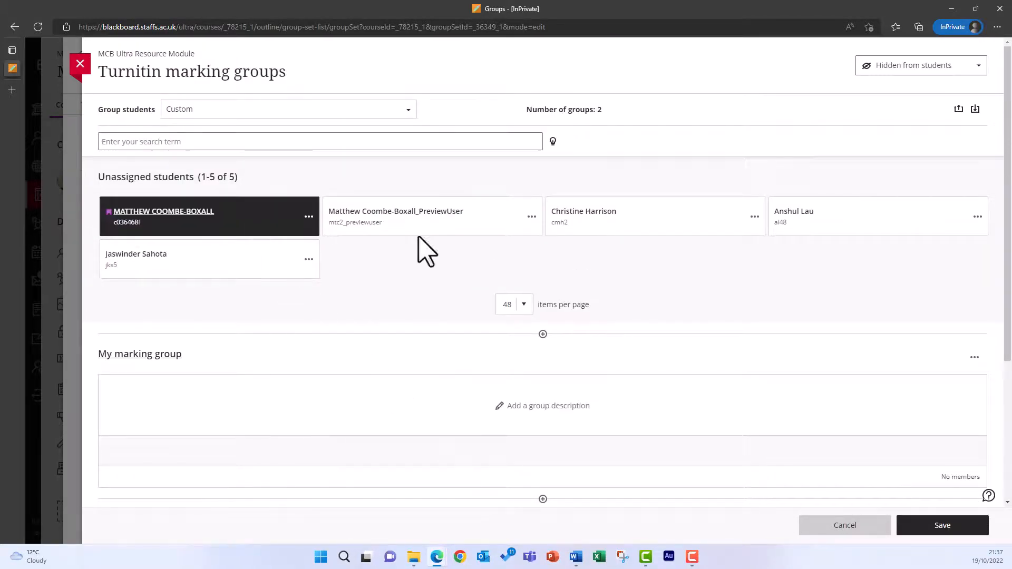
{"action": "left_click", "coordinate": [631, 227]}
{"action": "left_click", "coordinate": [851, 233]}
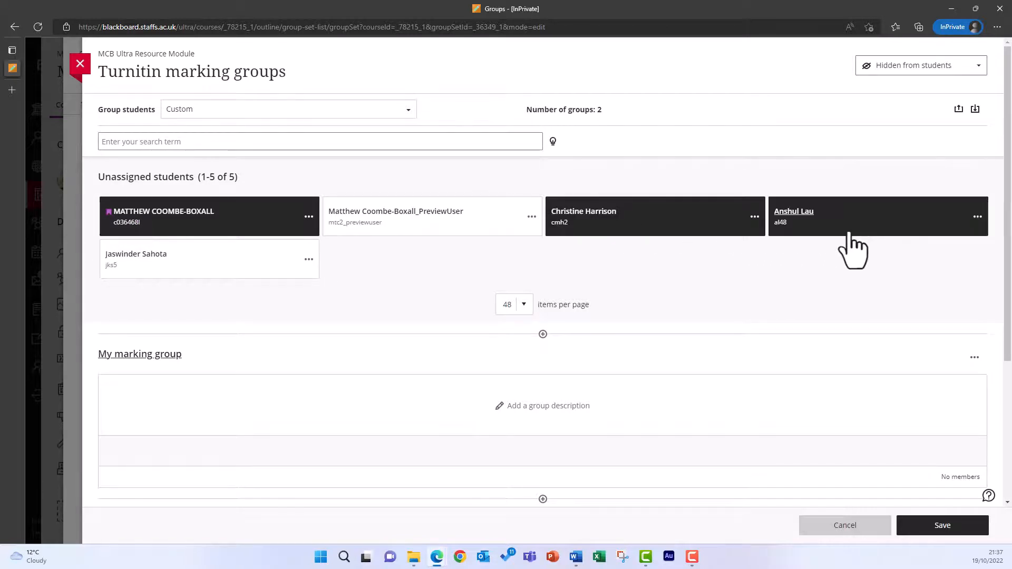
{"action": "left_click", "coordinate": [977, 218]}
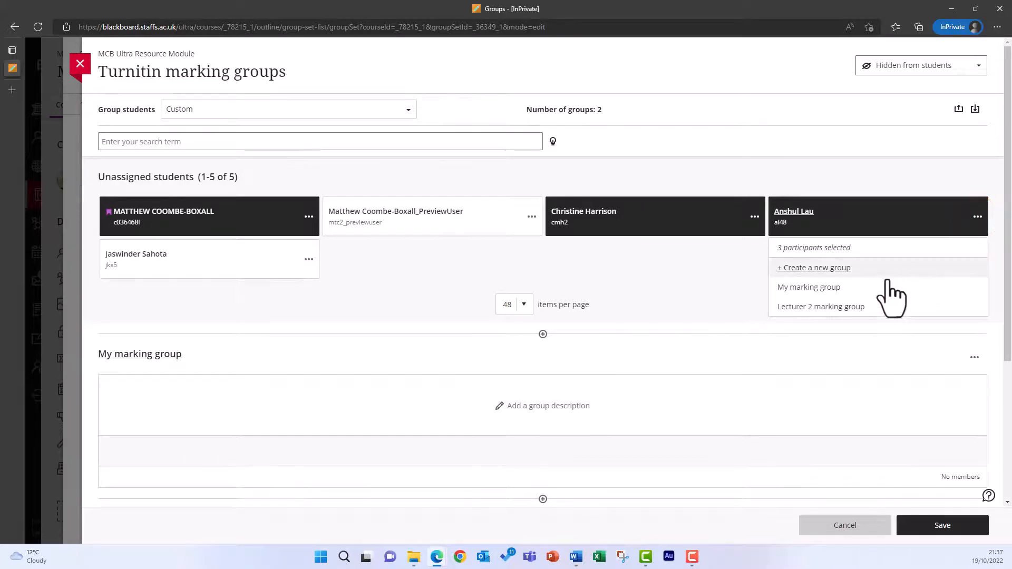
{"action": "left_click", "coordinate": [837, 287]}
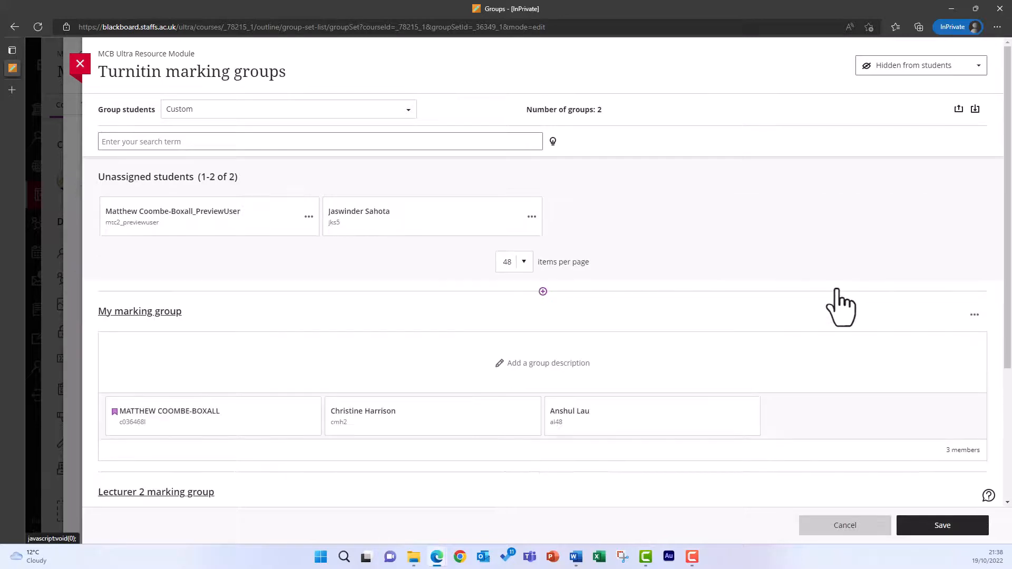
{"action": "left_click", "coordinate": [261, 223]}
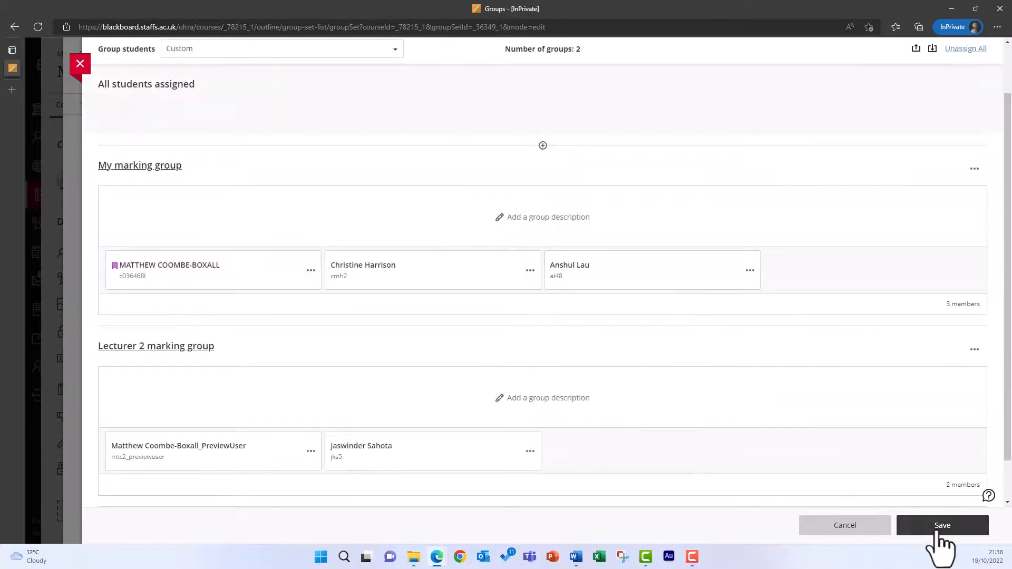
{"action": "left_click", "coordinate": [946, 533]}
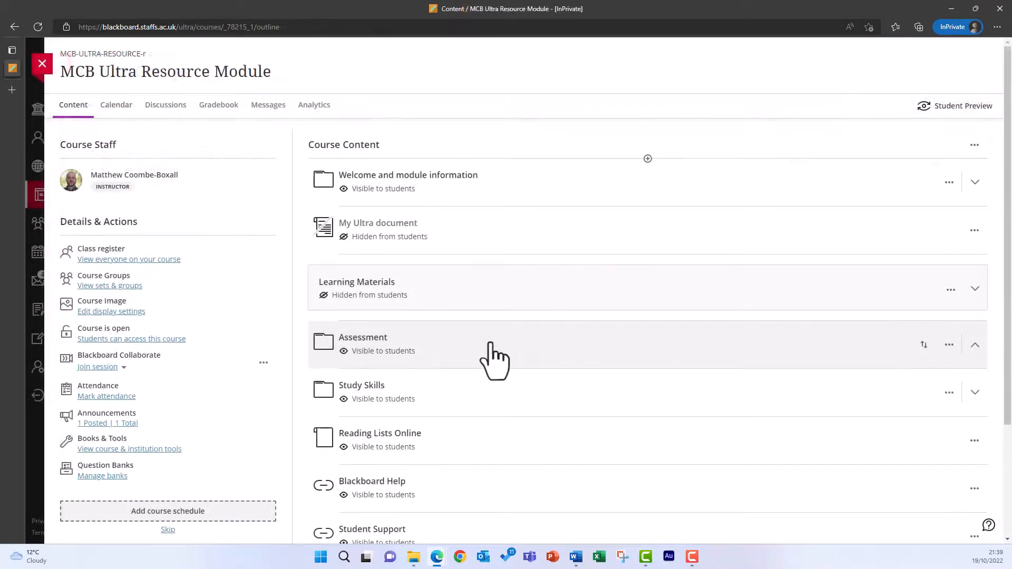
Open the Testing 2 assignment in the Assessment folder and filter its submission inbox to My marking group
{"action": "scroll", "coordinate": [490, 343], "scroll_direction": "down", "scroll_amount": 2}
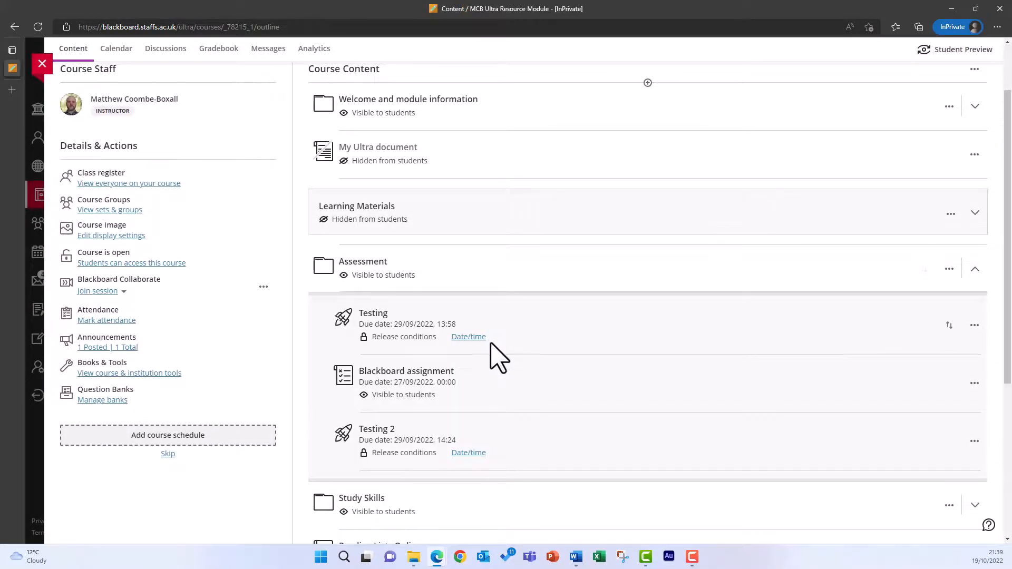
{"action": "left_click", "coordinate": [389, 429]}
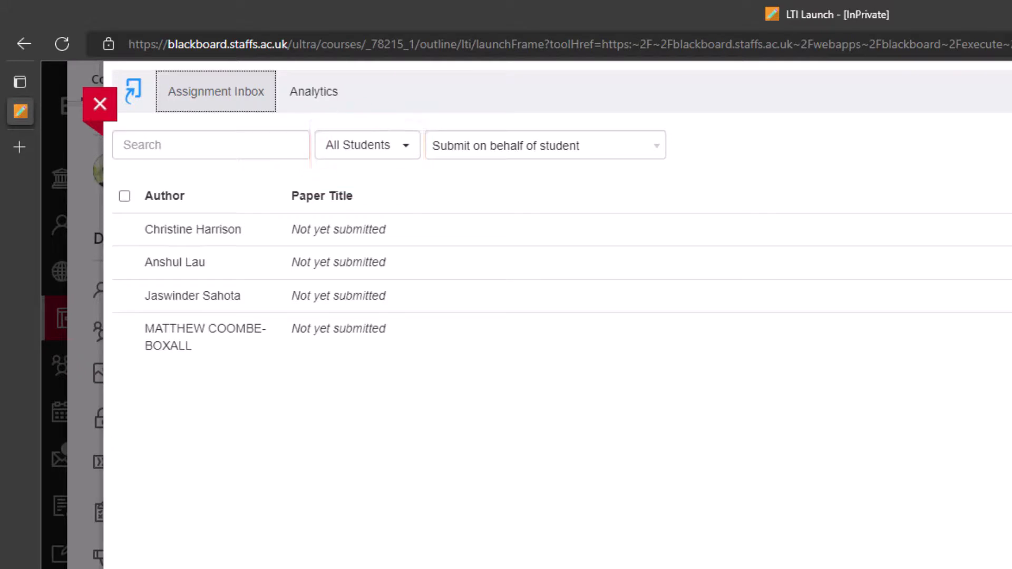
{"action": "left_click", "coordinate": [405, 150]}
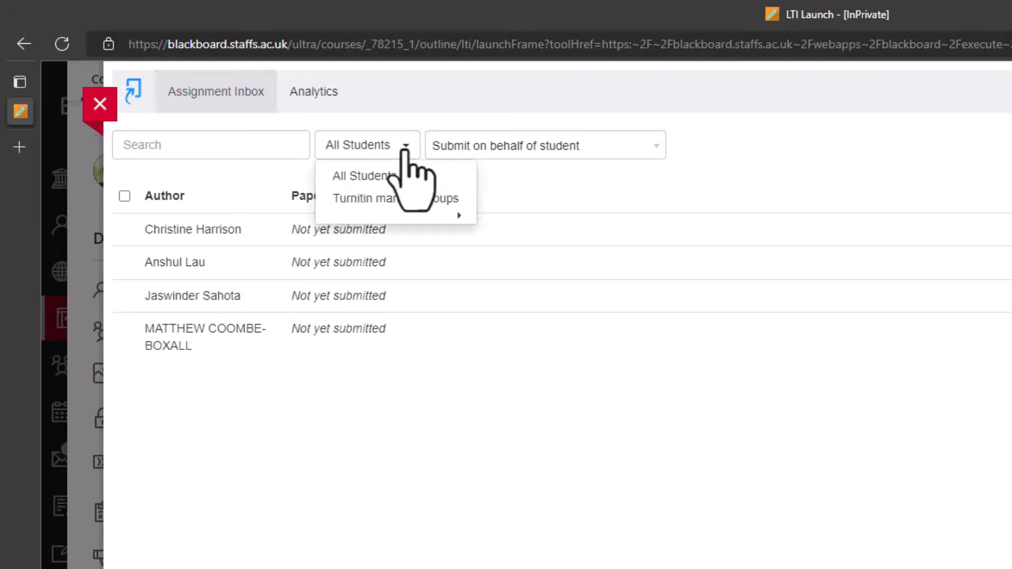
{"action": "mouse_move", "coordinate": [414, 213]}
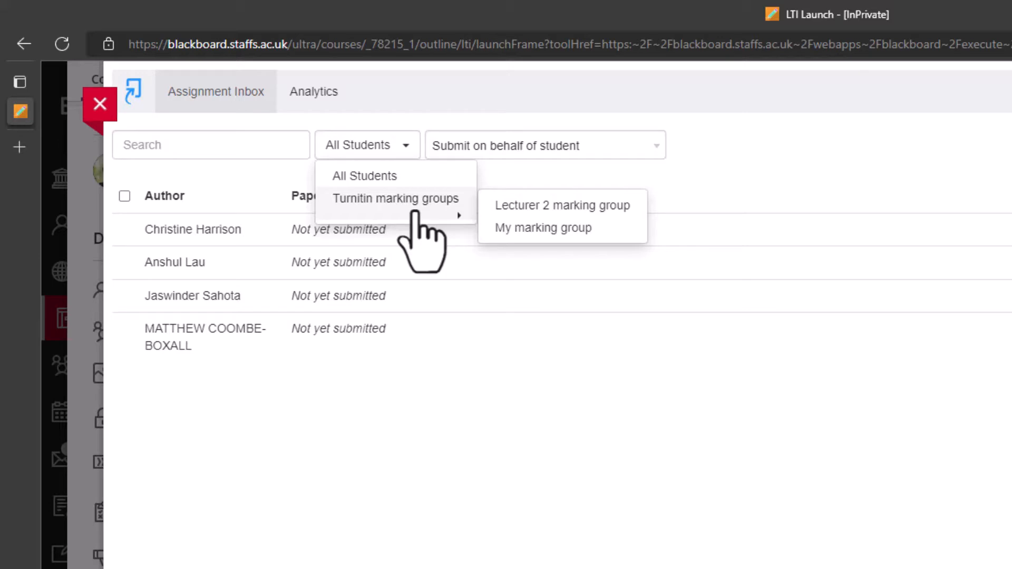
{"action": "left_click", "coordinate": [550, 237]}
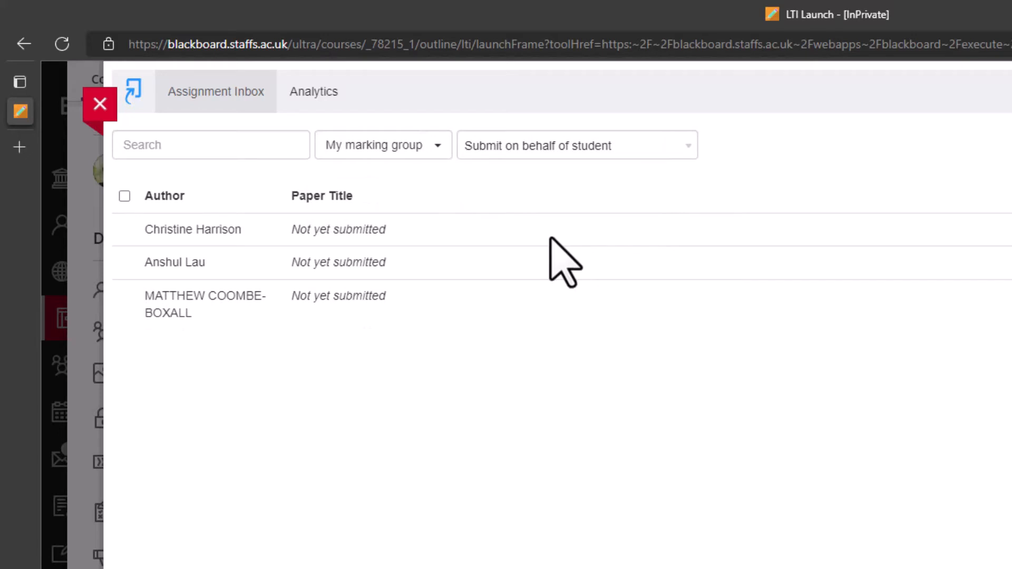